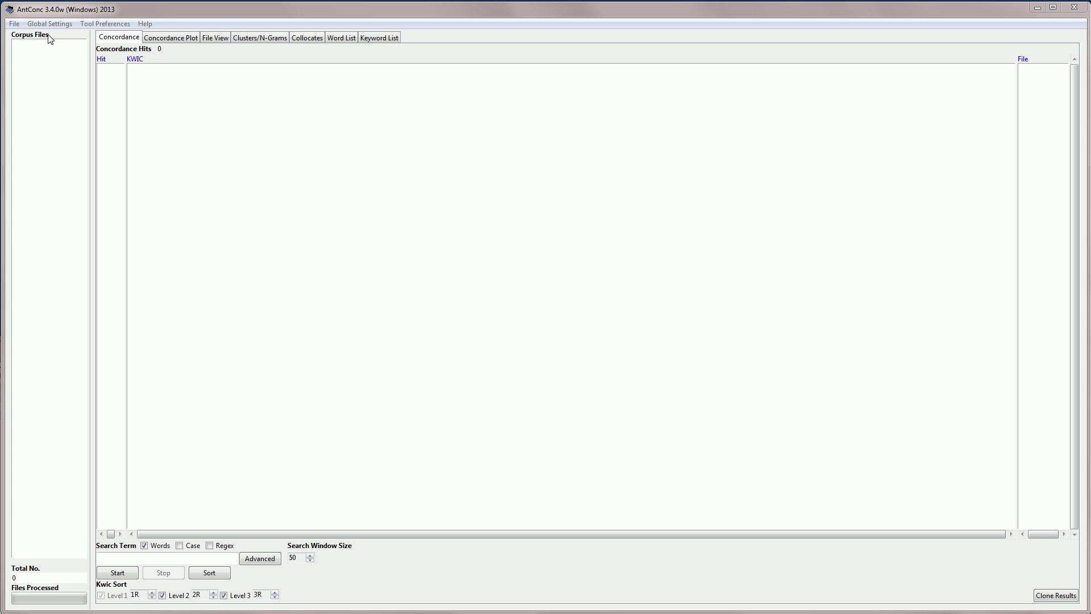
# - Load BROWN_A.txt, BROWN_B.txt and BROWN_C.txt from brown_corpus_untagged into the corpus
pyautogui.click(14, 24)
pyautogui.click(14, 24)
pyautogui.click(15, 24)
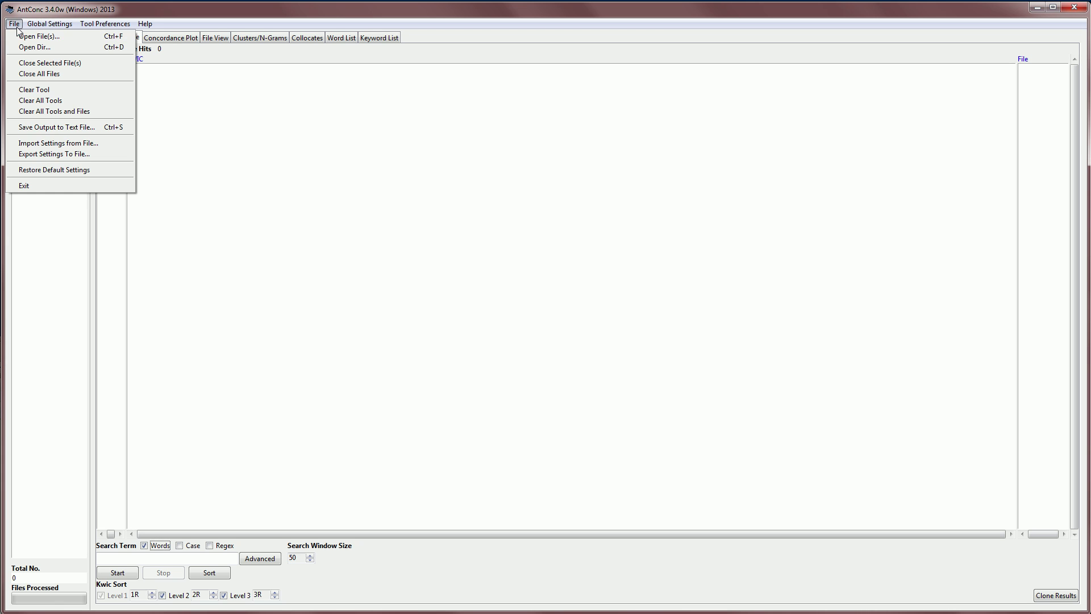
pyautogui.click(36, 37)
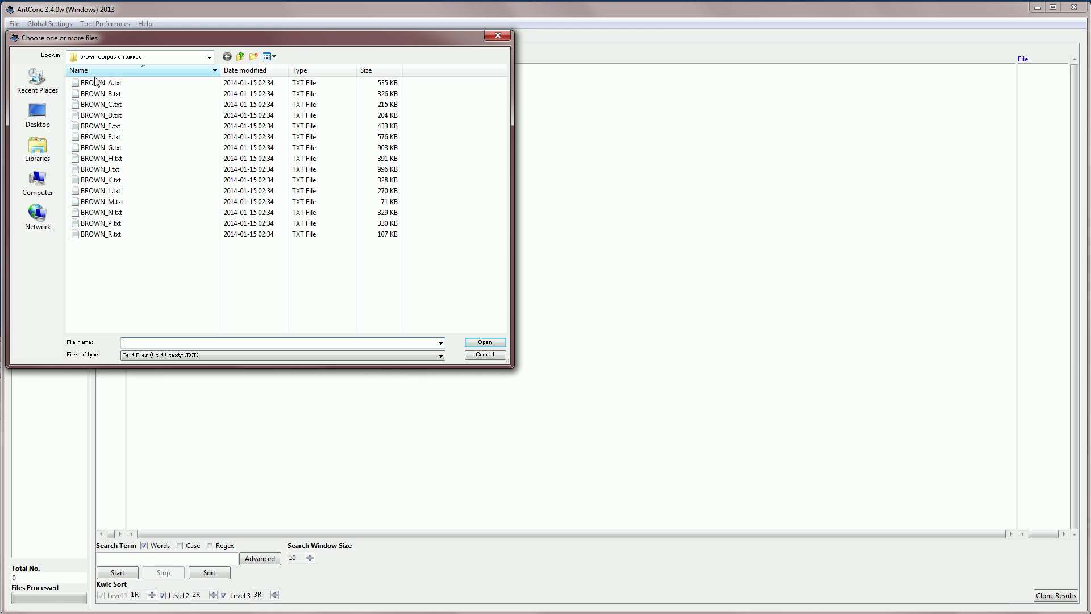
pyautogui.click(104, 83)
pyautogui.click(105, 94)
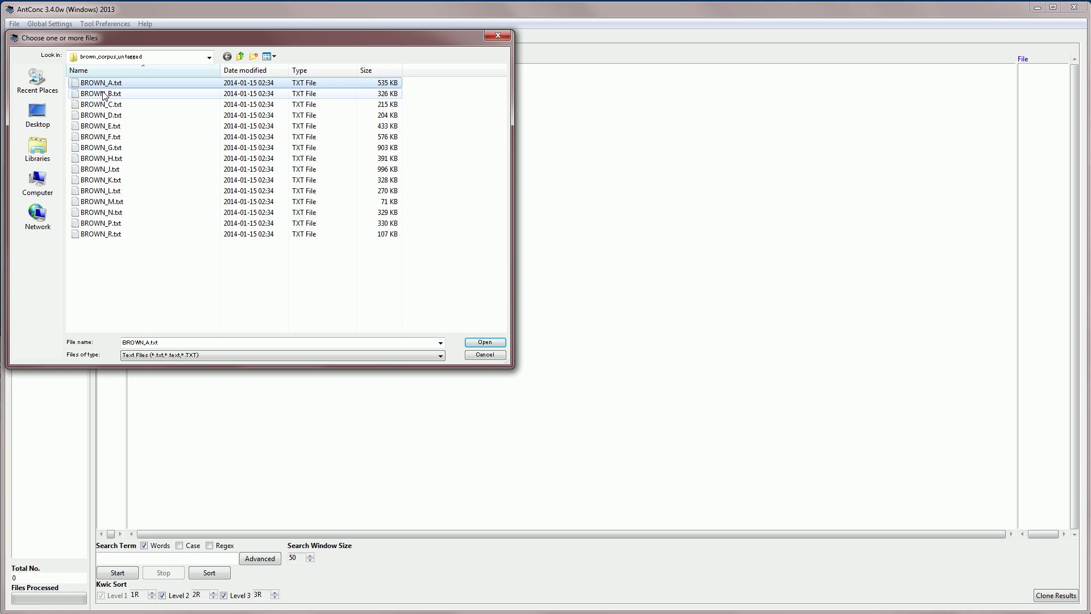
pyautogui.click(95, 82)
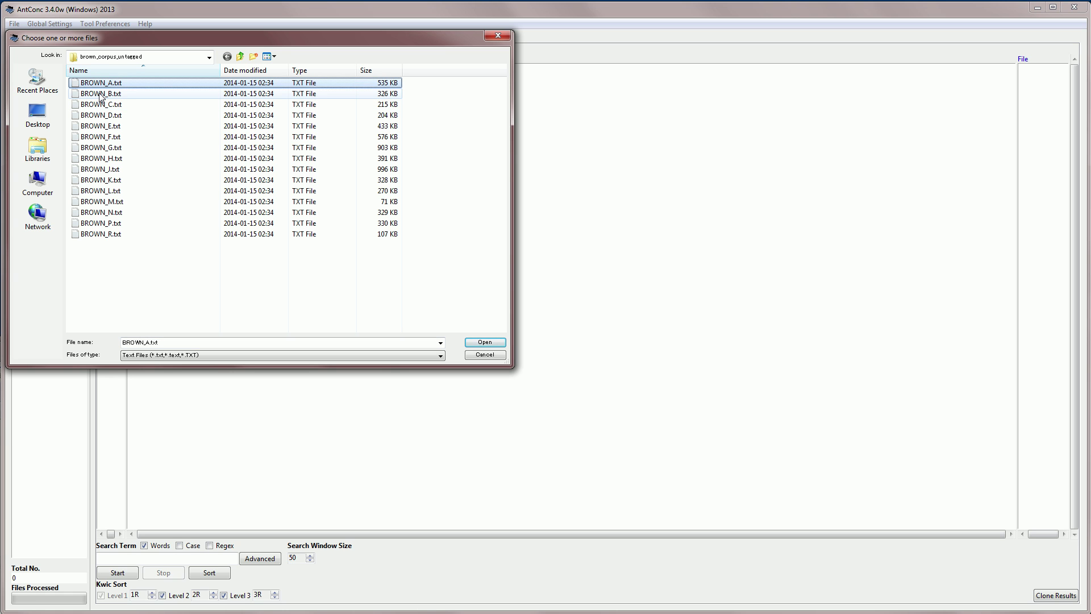
pyautogui.keyDown('shift'); pyautogui.click(101, 105); pyautogui.keyUp('shift')
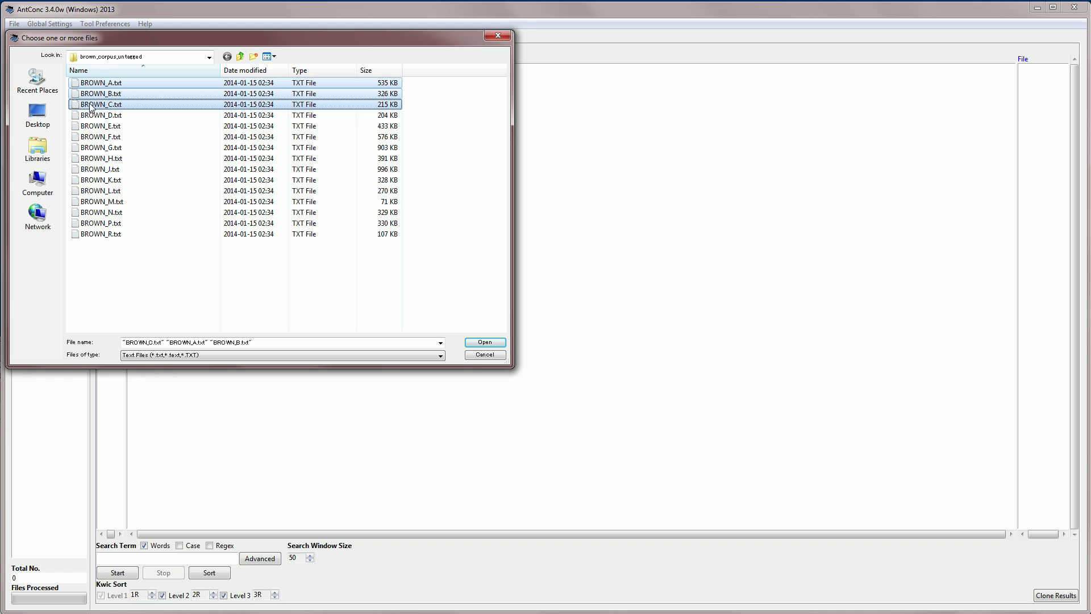
pyautogui.click(485, 342)
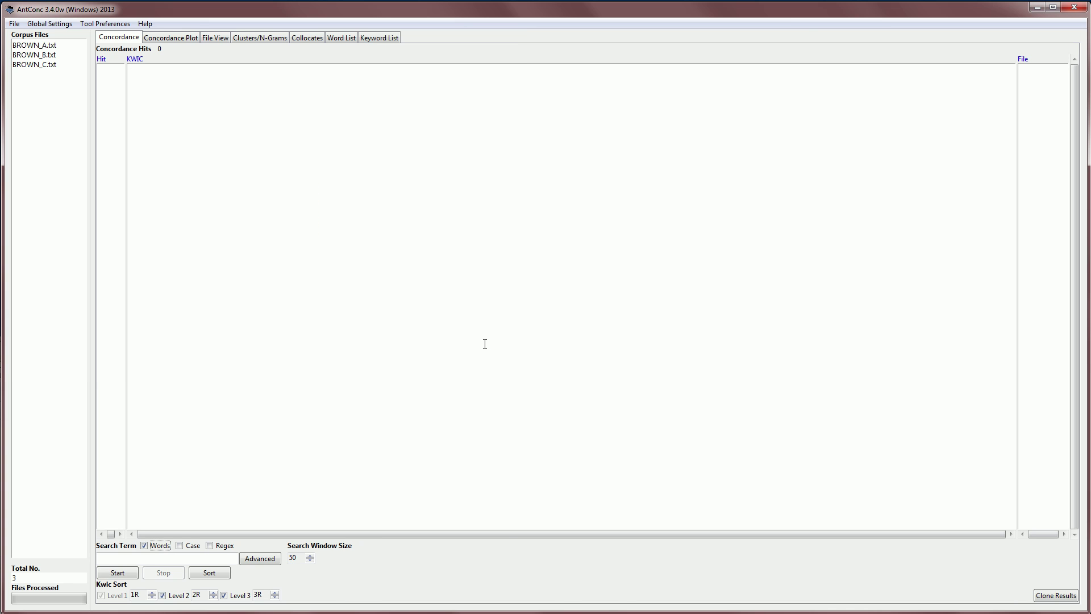
# - Switch to the Collocates tool, which starts with empty result columns
pyautogui.click(310, 39)
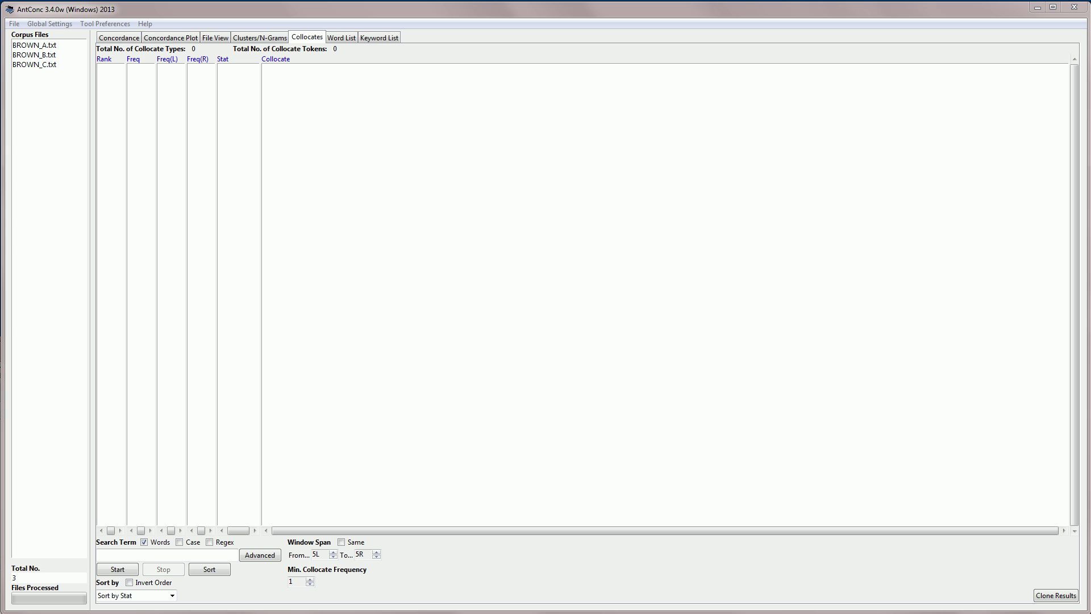
# - Enter 'report' as the search term and review the Advanced options without changing them
pyautogui.click(115, 552)
pyautogui.write('report')
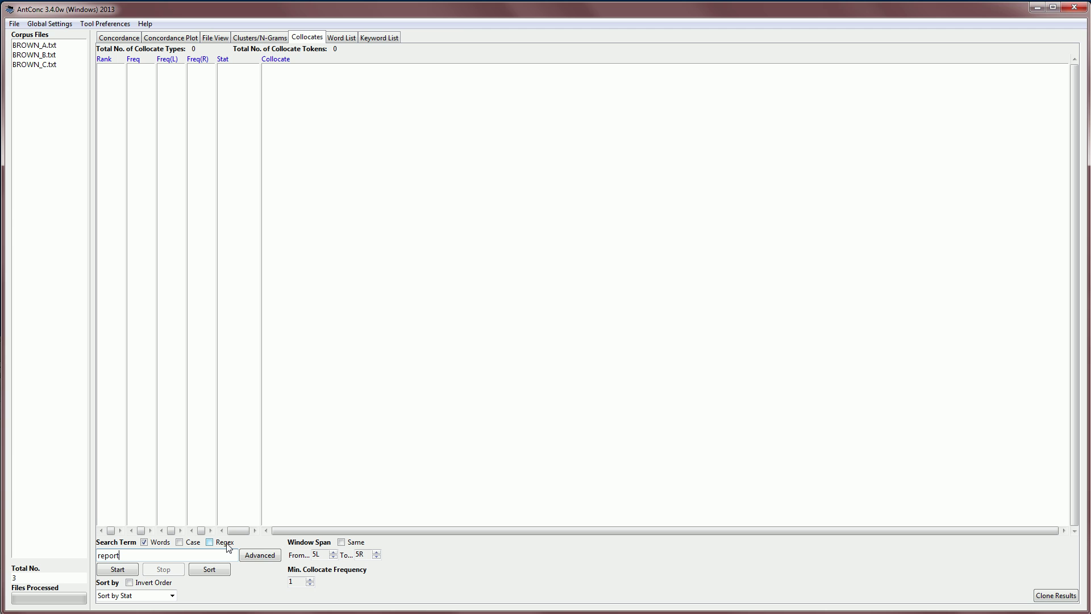
pyautogui.click(262, 556)
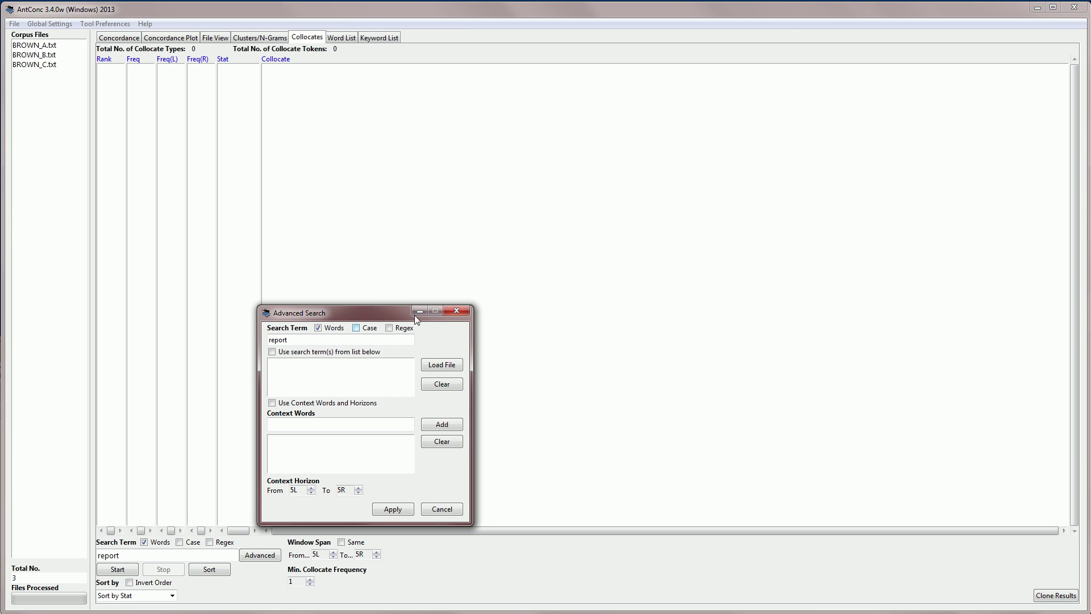
pyautogui.click(445, 510)
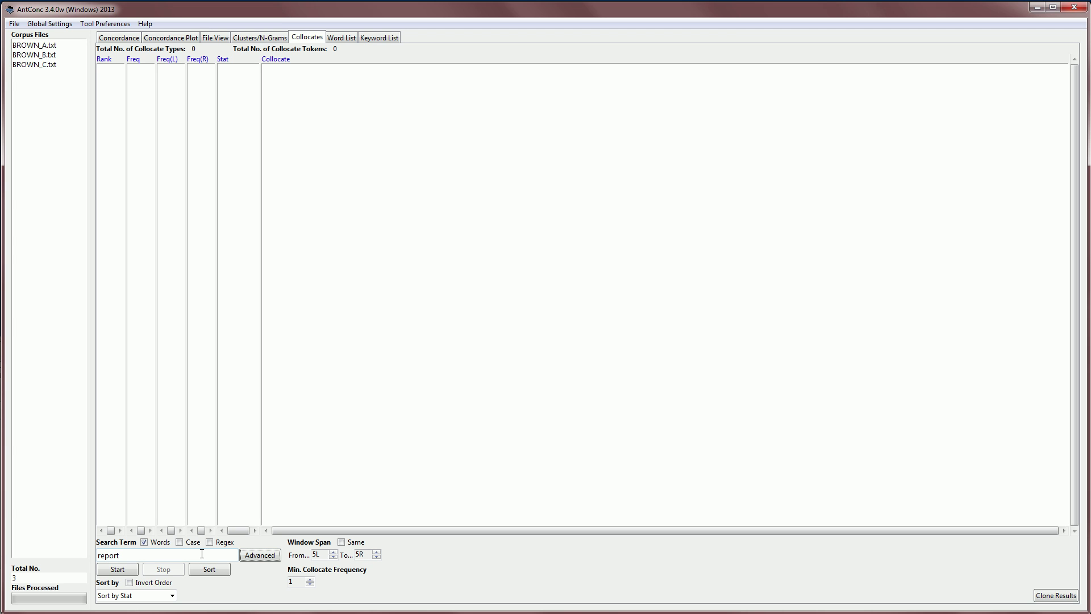
pyautogui.click(333, 556)
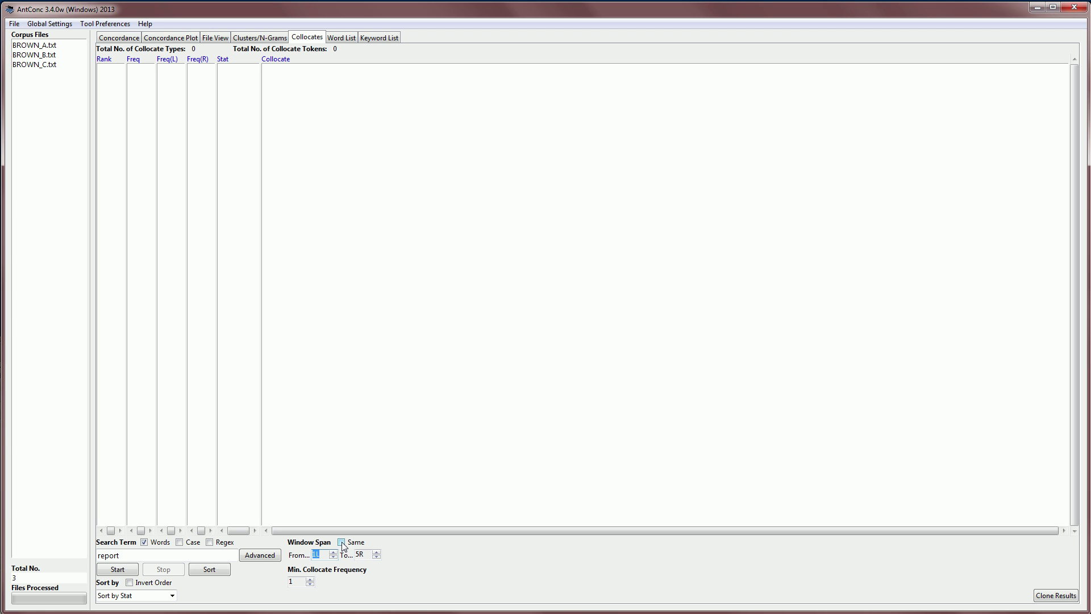
pyautogui.click(342, 543)
pyautogui.click(333, 557)
pyautogui.click(334, 558)
pyautogui.click(333, 553)
pyautogui.click(335, 557)
pyautogui.click(334, 557)
pyautogui.click(334, 557)
pyautogui.click(334, 557)
pyautogui.click(341, 543)
pyautogui.click(377, 557)
pyautogui.click(374, 551)
# - Run the collocate search for 'report', allowing the word list to be generated first
pyautogui.click(116, 570)
pyautogui.click(116, 571)
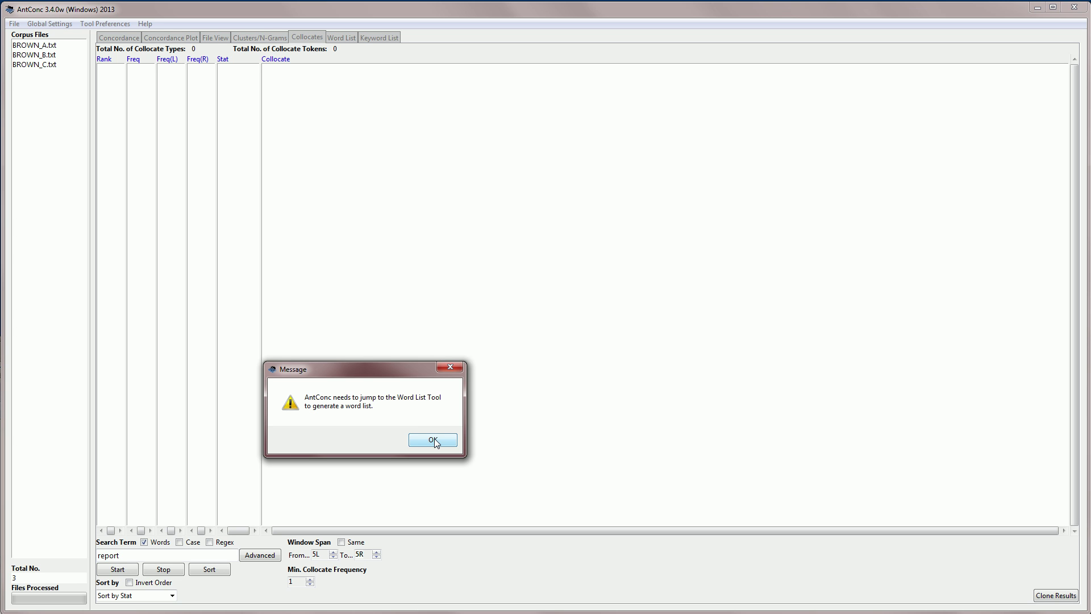
pyautogui.click(433, 440)
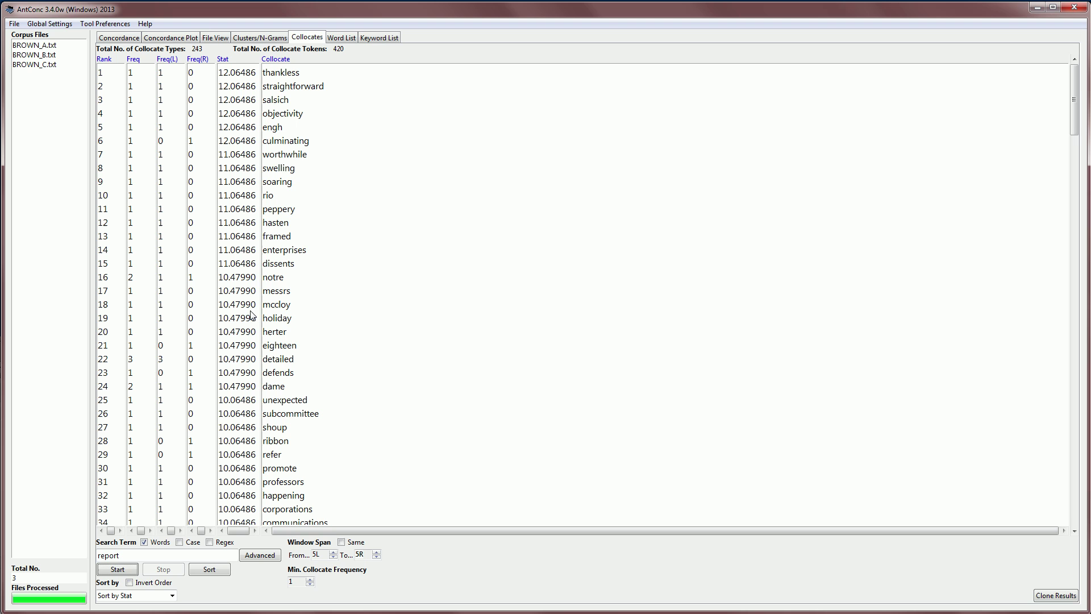
# - Re-sort the 'report' collocates with 'Sort by Freq' so 'the' (39) ranks first
pyautogui.click(172, 596)
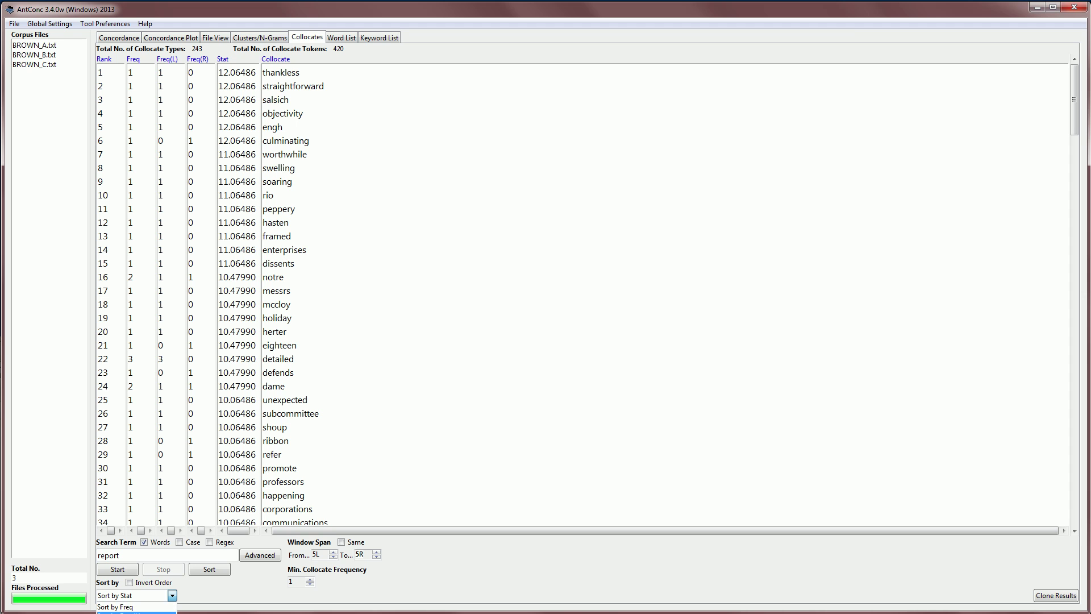
pyautogui.click(115, 607)
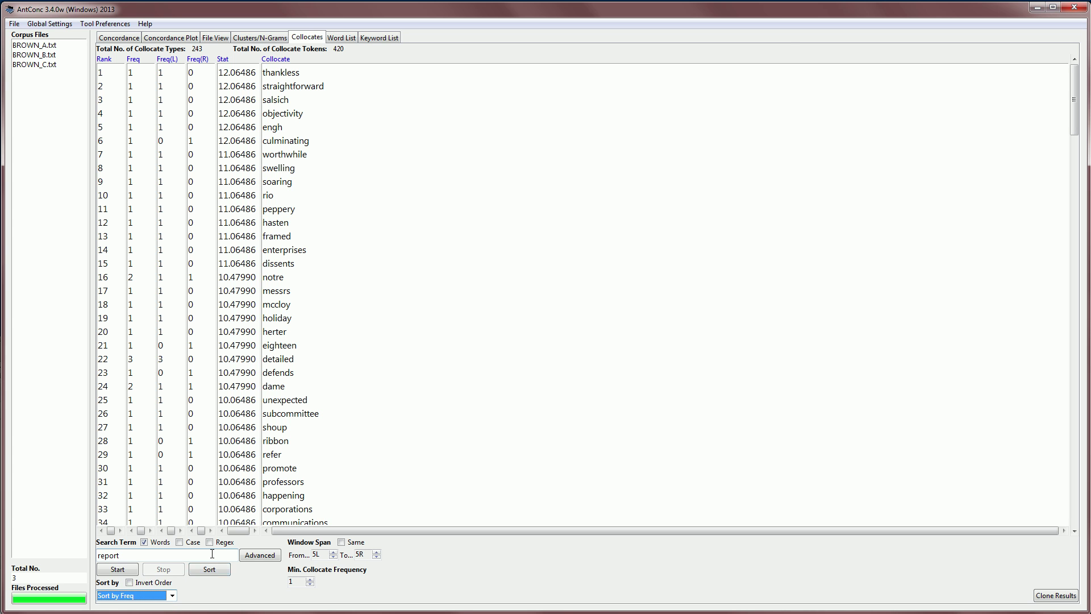
pyautogui.click(212, 574)
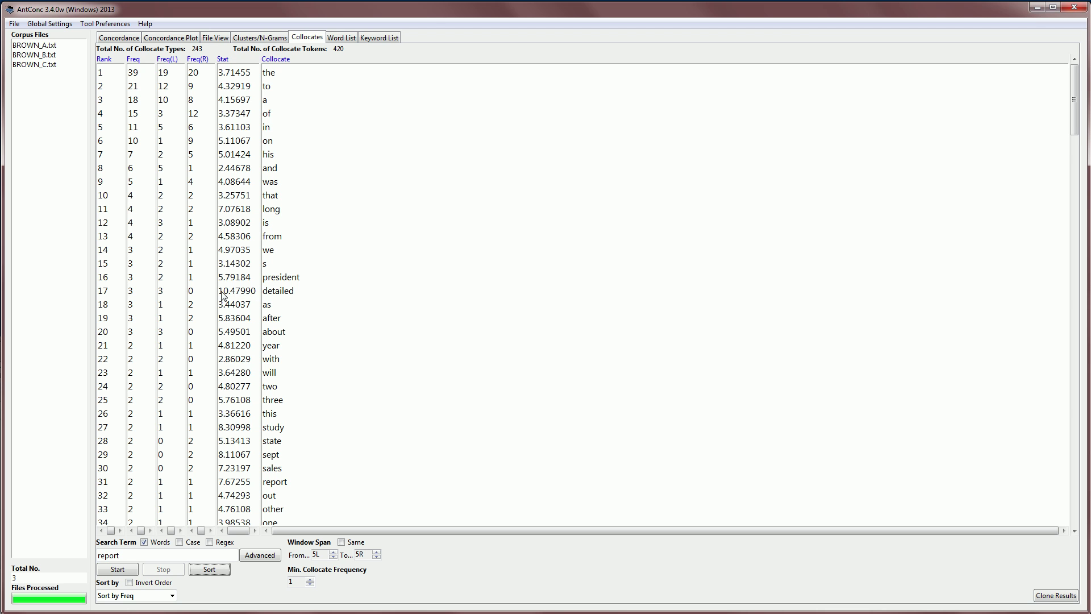
# - Show the 2 concordance lines for the collocate 'detailed'
pyautogui.click(282, 292)
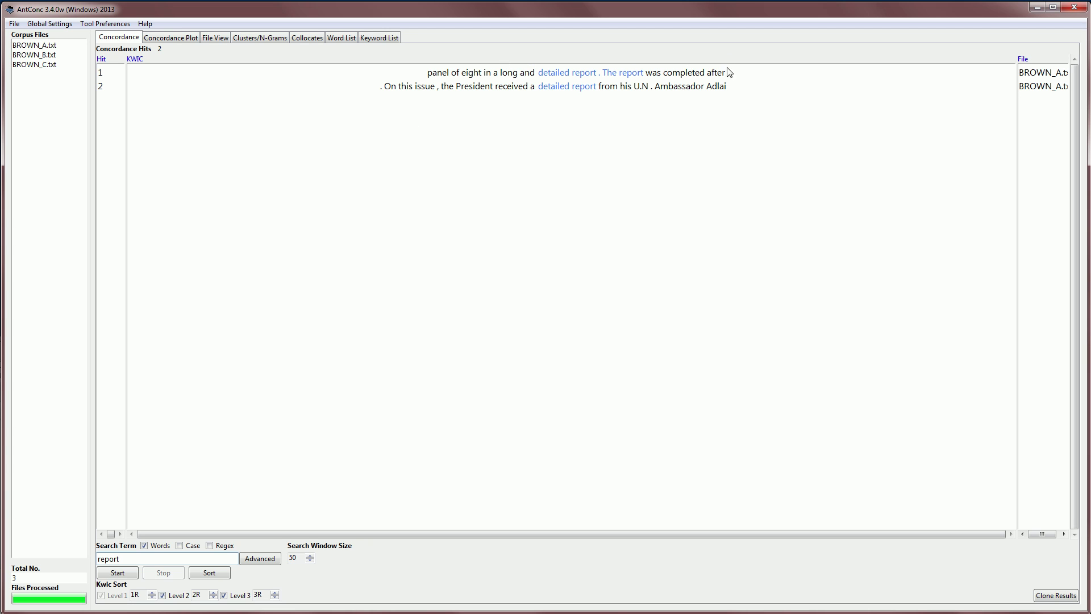
pyautogui.press('Tab')
# - From the collocate results, show the 3 concordance lines for the collocate 'president'
pyautogui.click(305, 39)
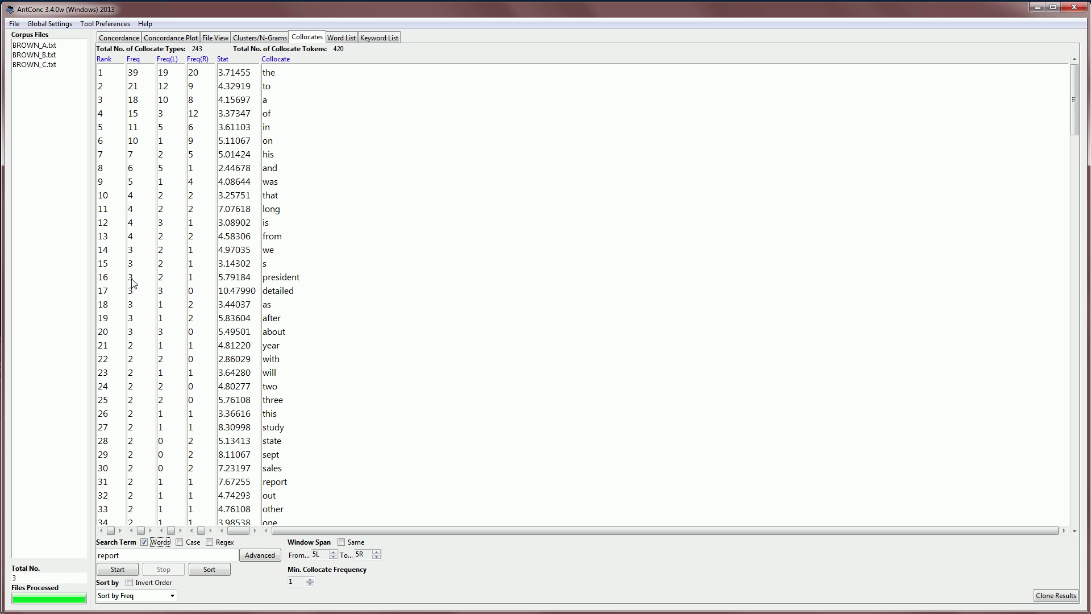
pyautogui.click(280, 278)
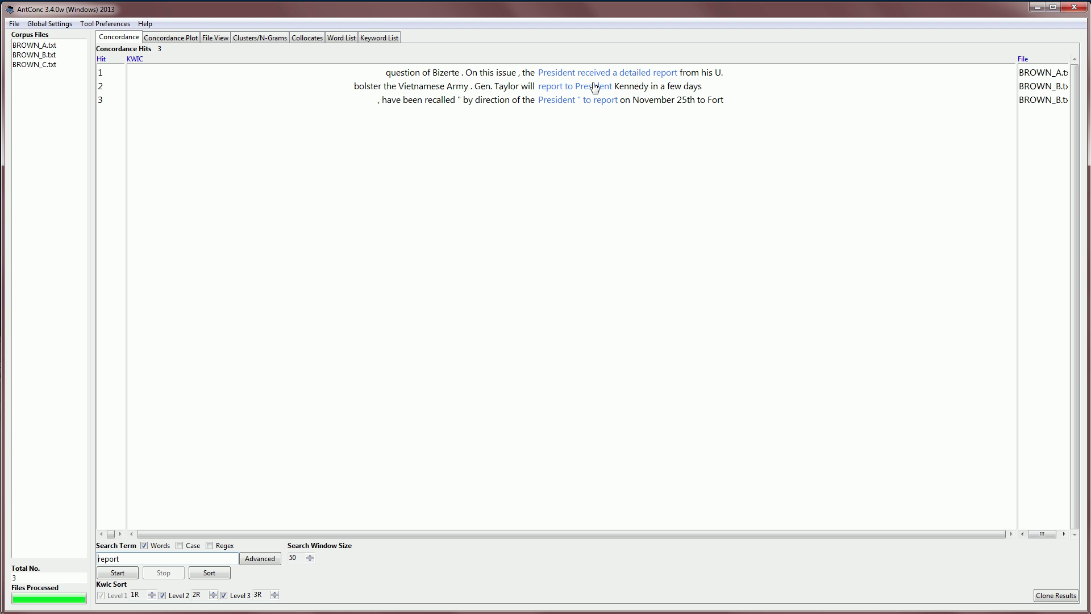
# - Back in Collocates, re-sort the 'report' collocates using 'Sort by Freq(L)'
pyautogui.click(293, 37)
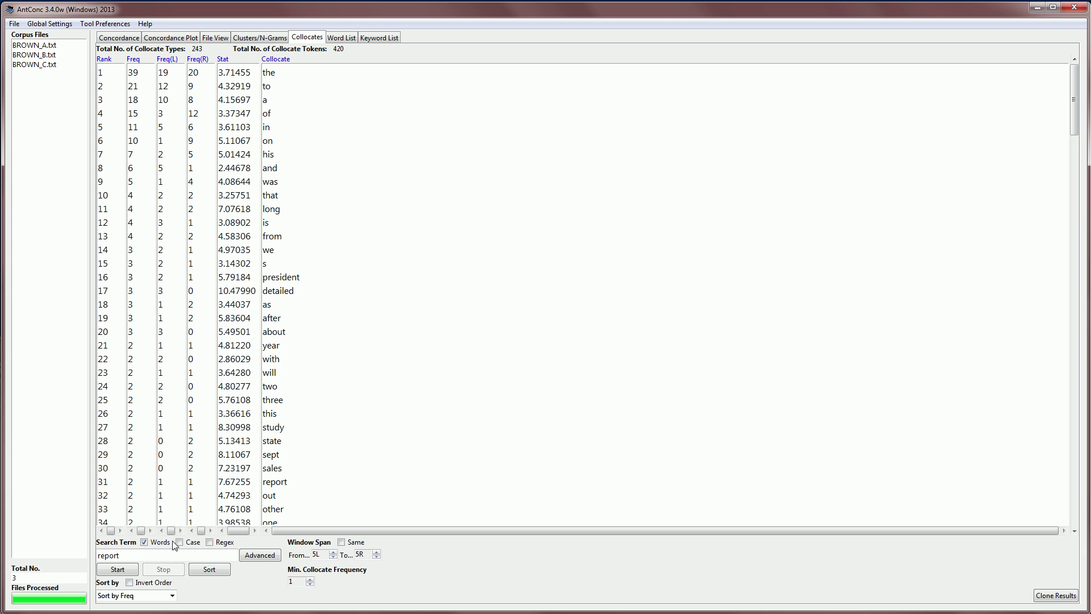
pyautogui.click(172, 595)
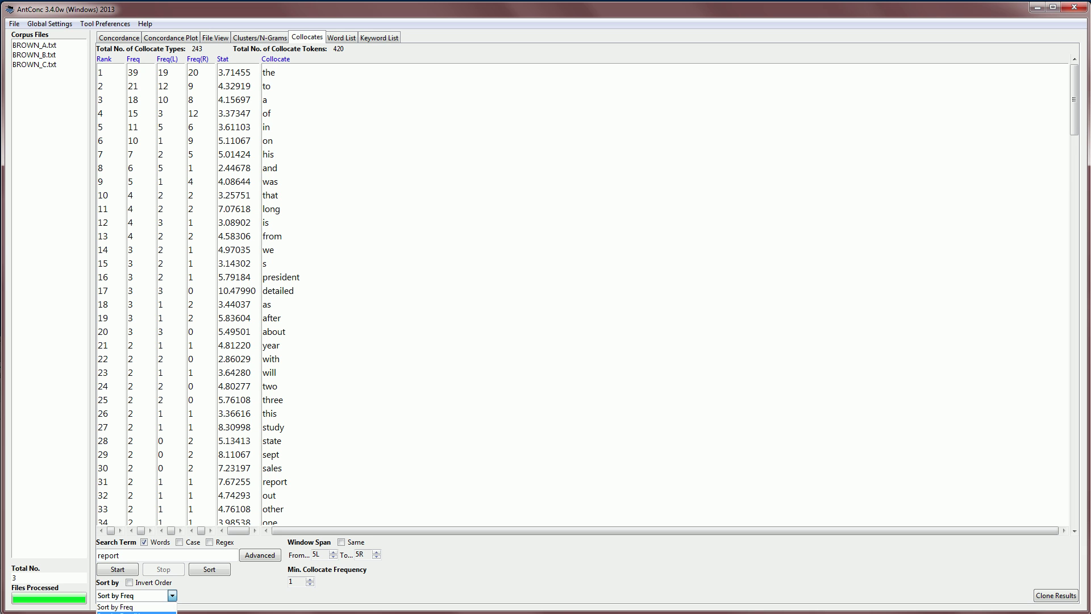
pyautogui.click(158, 612)
pyautogui.click(210, 570)
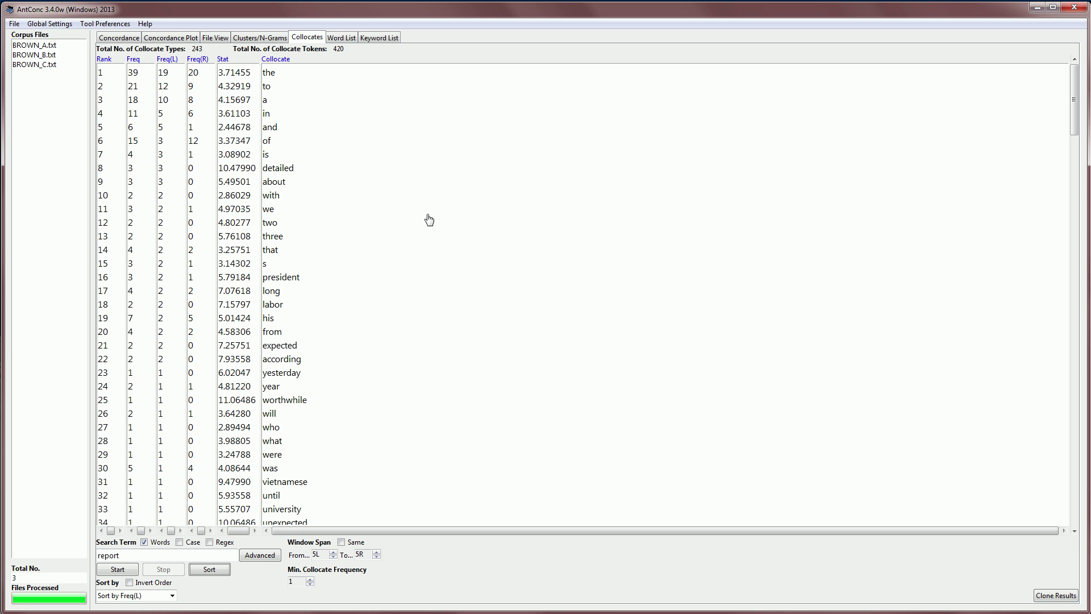
pyautogui.click(113, 26)
pyautogui.click(166, 292)
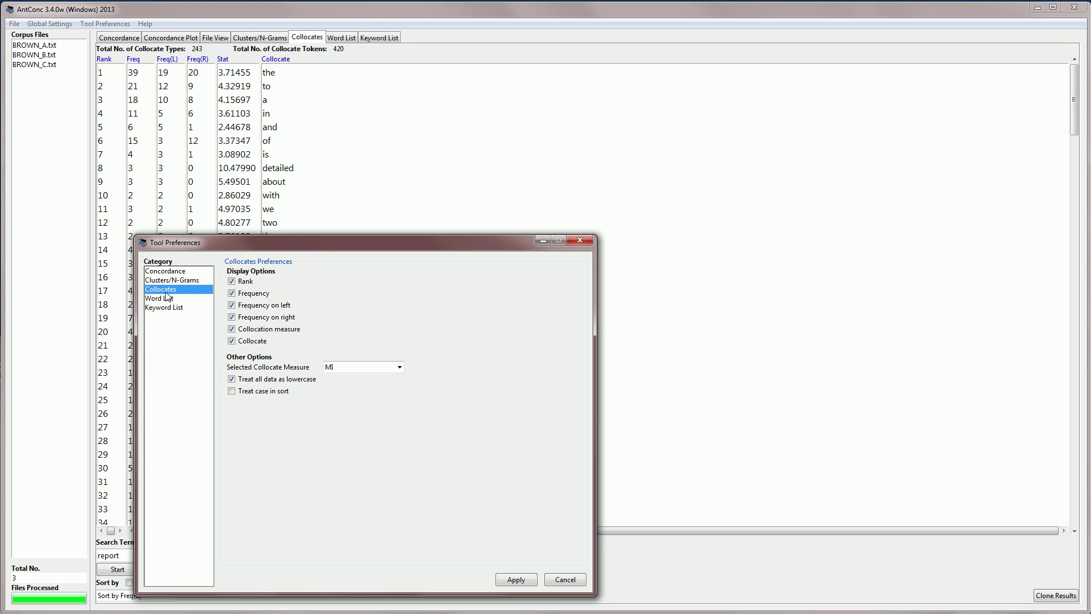
pyautogui.moveTo(323, 245); pyautogui.dragTo(510, 145)
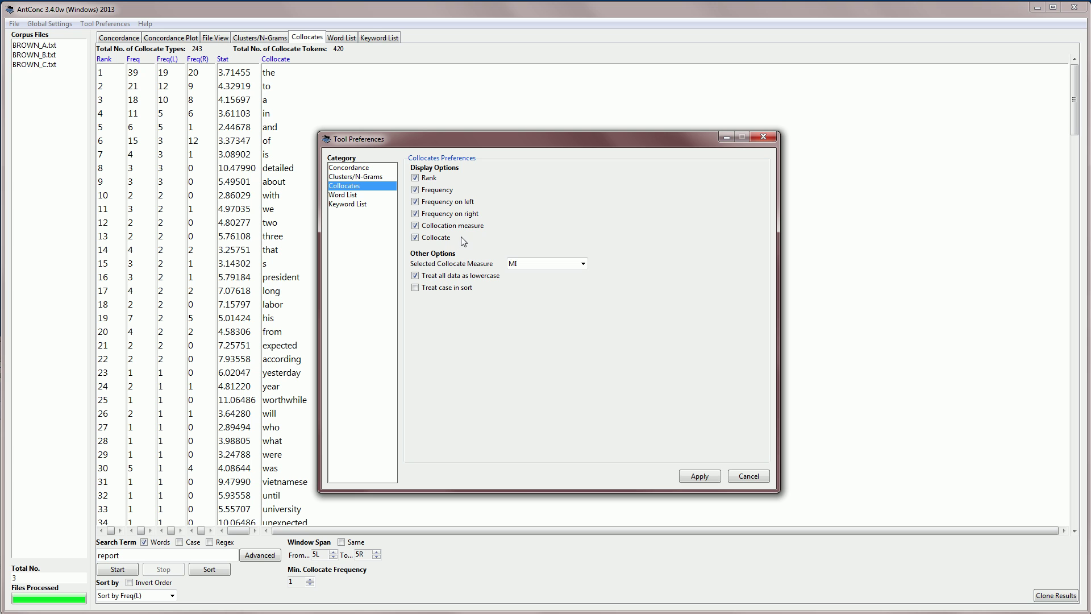
pyautogui.click(583, 264)
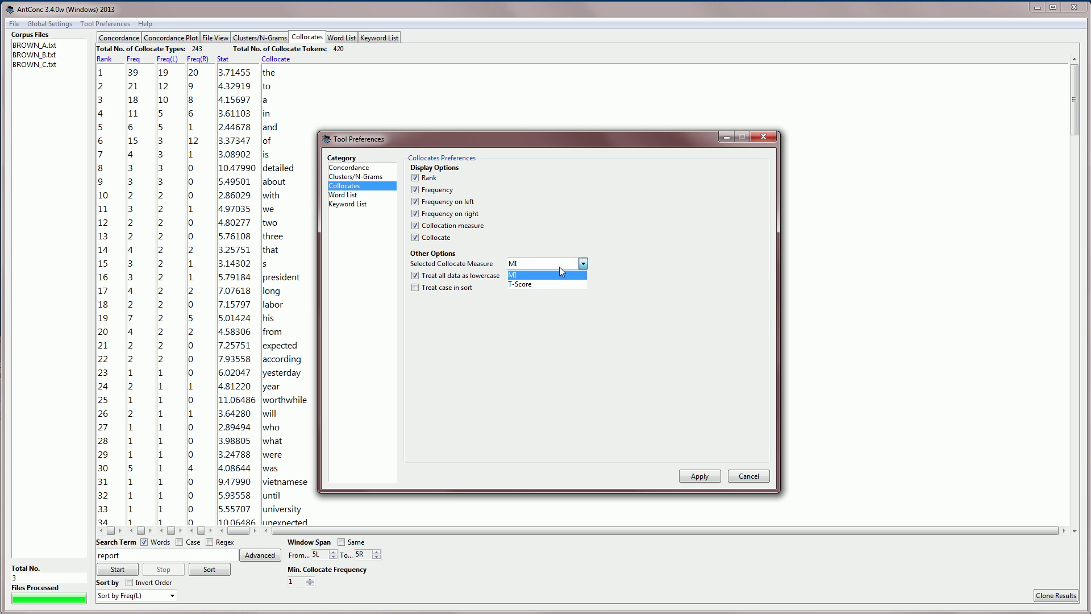
pyautogui.click(562, 276)
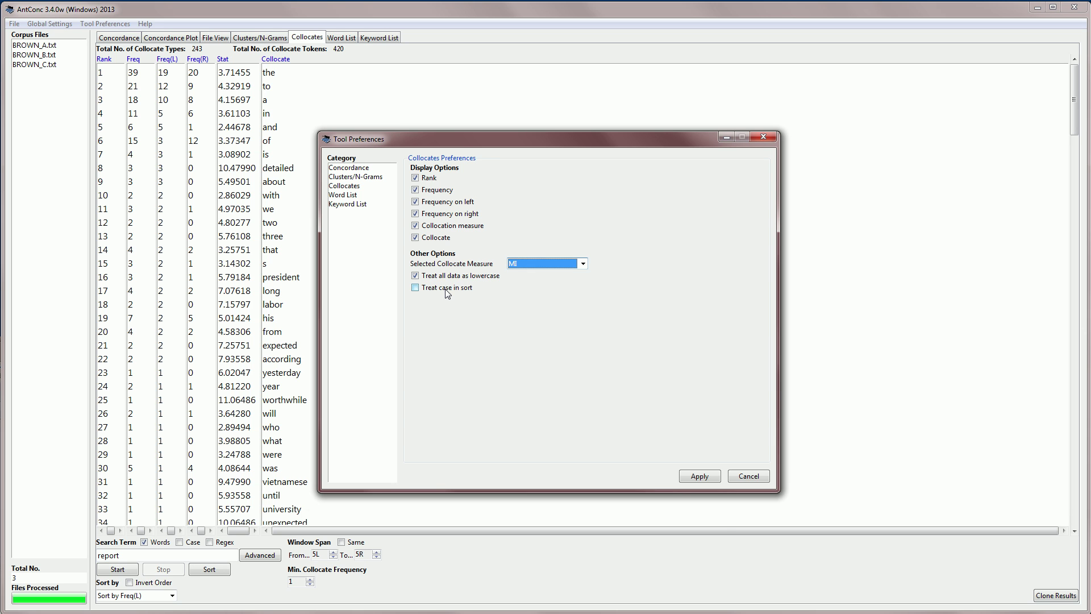
pyautogui.moveTo(463, 143); pyautogui.dragTo(280, 242)
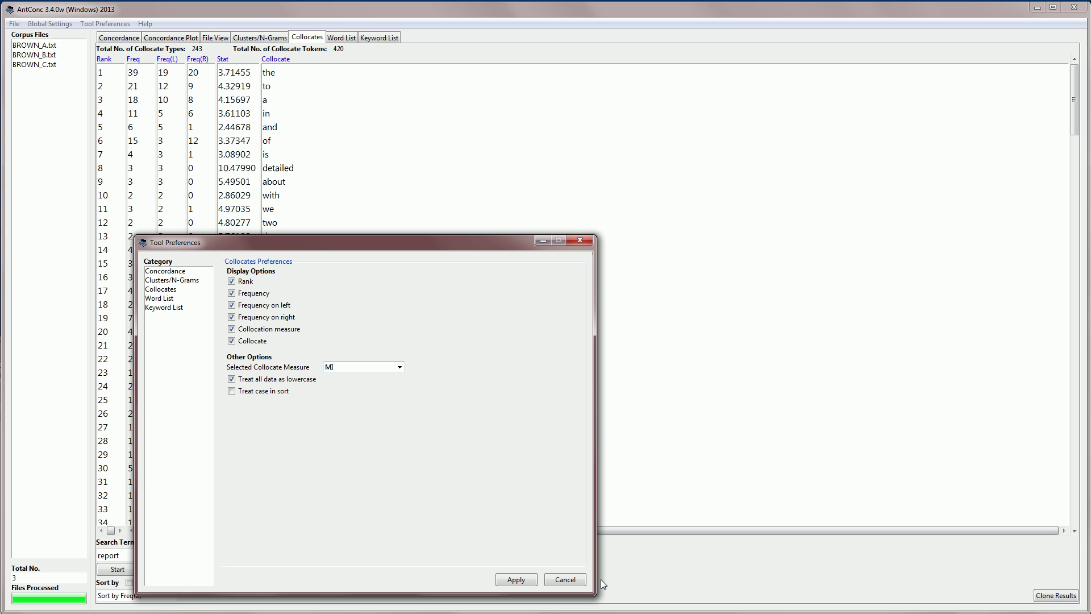
pyautogui.click(559, 575)
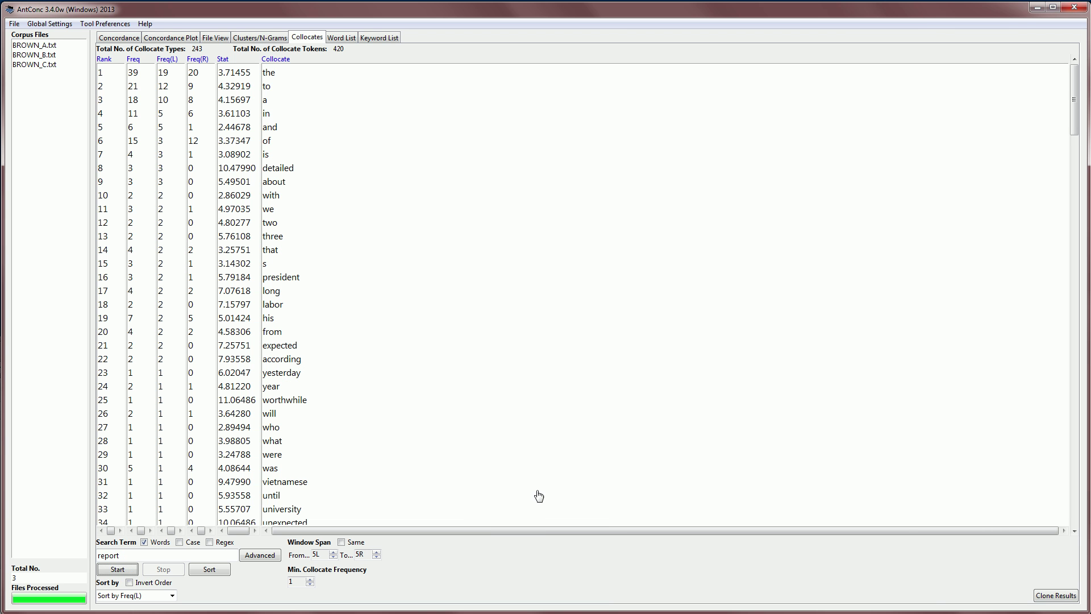
# - Clone the collocate table into a new results window and move it up and right
pyautogui.click(1055, 596)
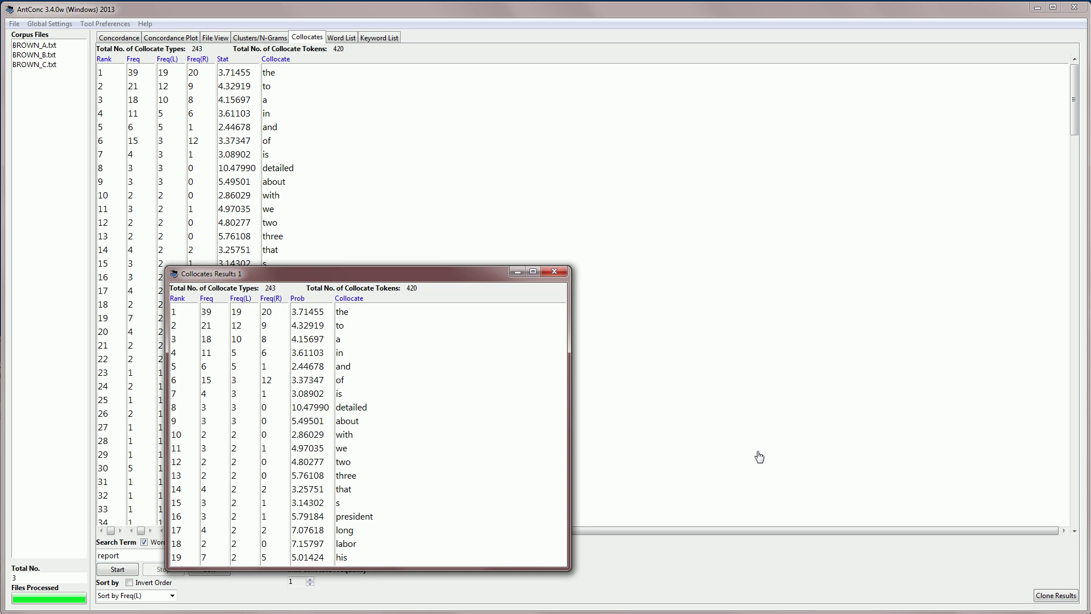
pyautogui.moveTo(459, 274)
pyautogui.mouseDown()
pyautogui.moveTo(592, 194)
pyautogui.moveTo(658, 136)
pyautogui.mouseUp()
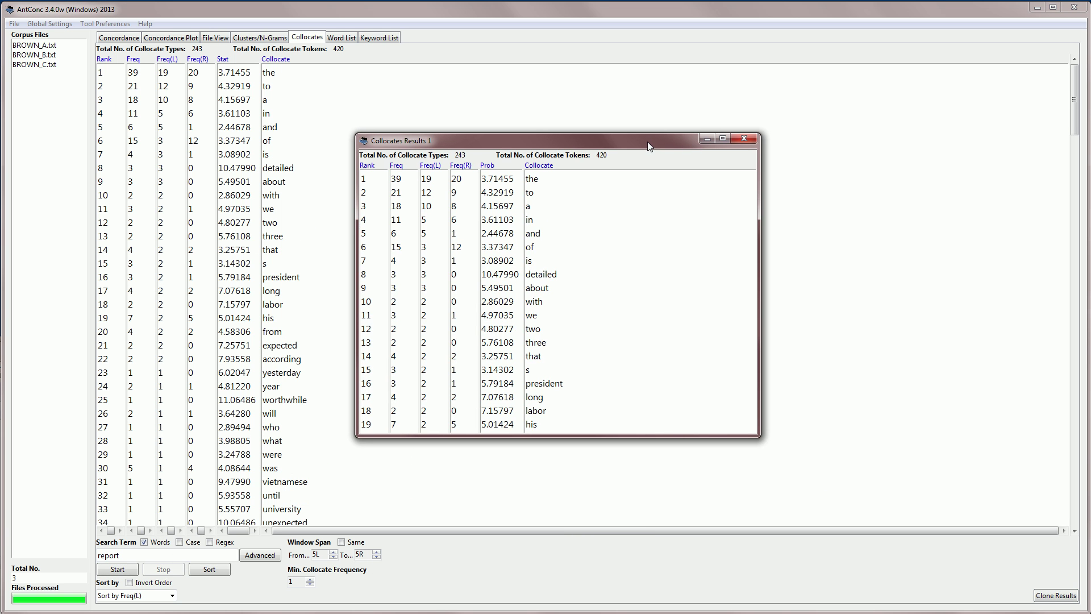